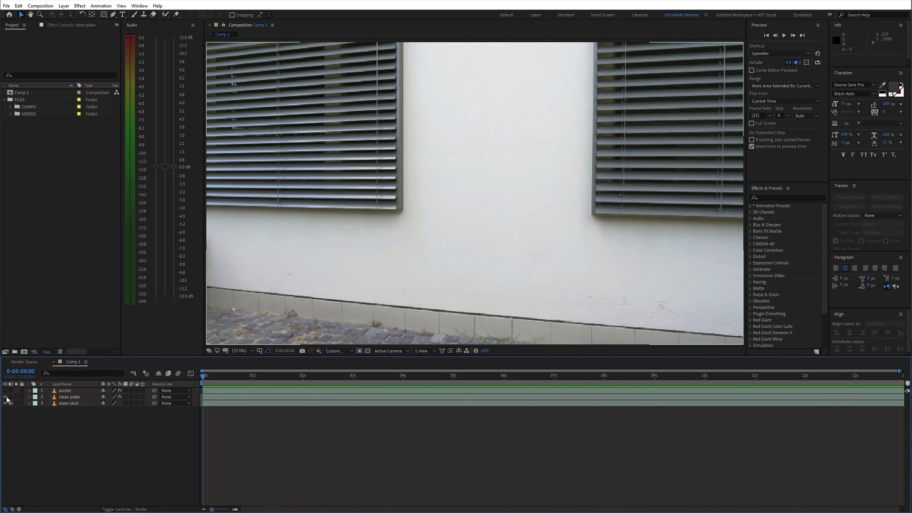
Hide the poster and clean plate to review the main shot, returning to before the man reaches the puppy
{"action": "left_click", "coordinate": [5, 390]}
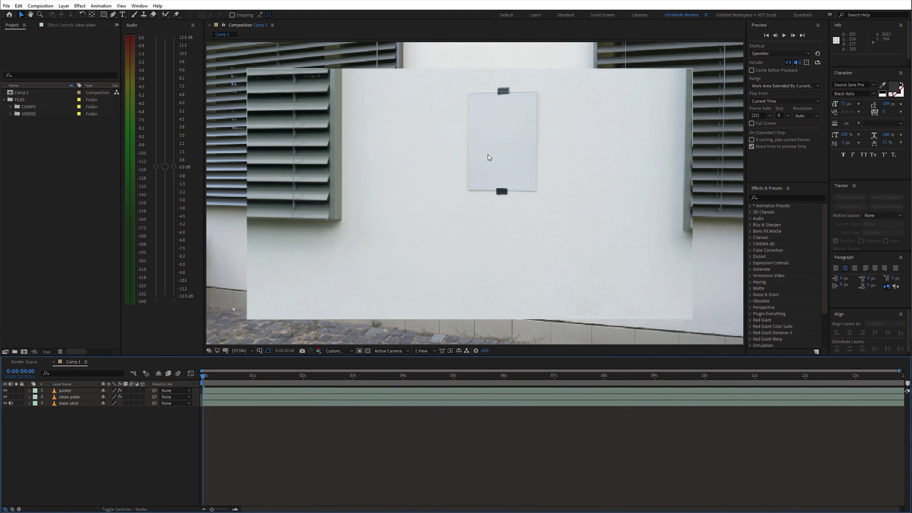
{"action": "left_click", "coordinate": [5, 390]}
{"action": "left_click", "coordinate": [6, 396]}
{"action": "key", "text": "space"}
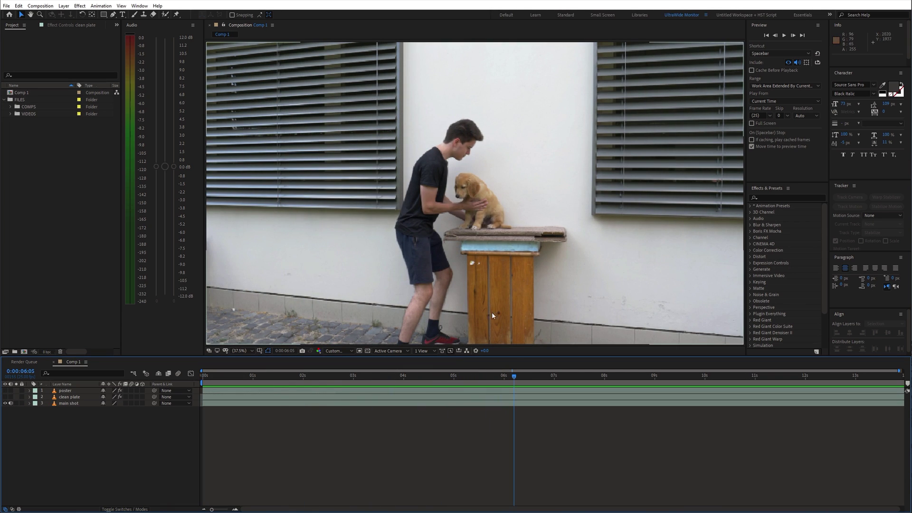
{"action": "left_click_drag", "start_coordinate": [508, 380], "coordinate": [436, 370]}
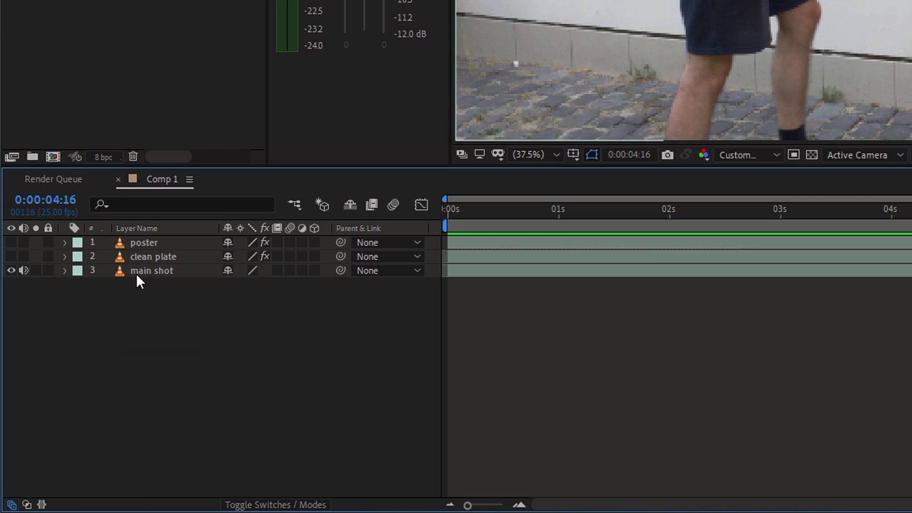
Duplicate the main shot layer, move the copy to the top, and rename it roto
{"action": "left_click", "coordinate": [62, 404]}
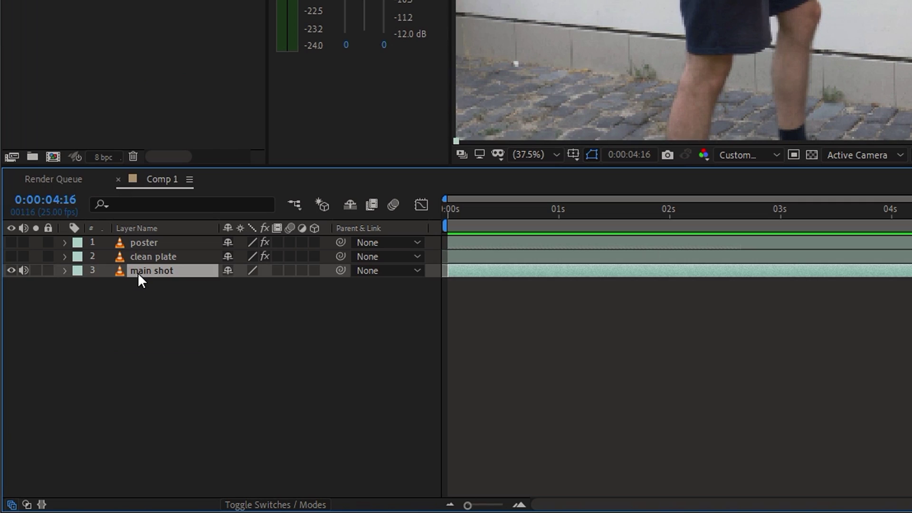
{"action": "key", "text": "ctrl+d"}
{"action": "left_click_drag", "start_coordinate": [150, 241], "coordinate": [149, 235]}
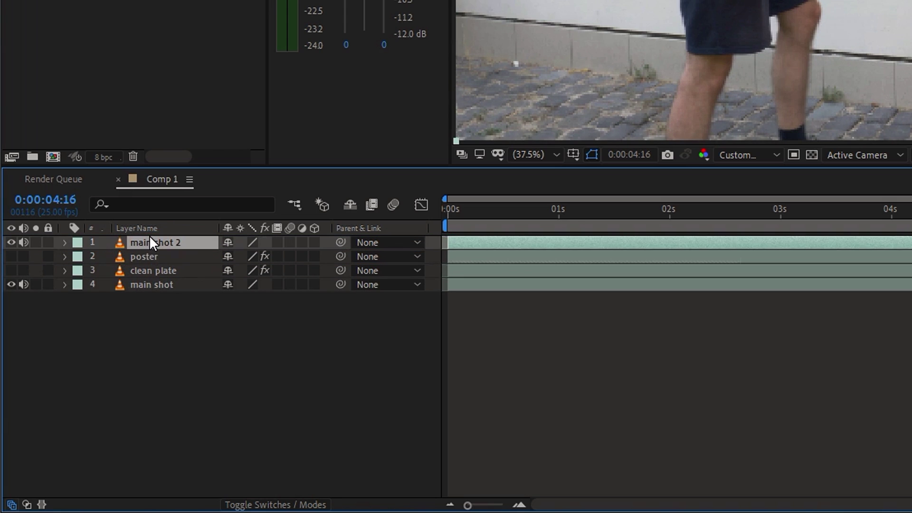
{"action": "key", "text": "Return"}
{"action": "type", "text": "roto"}
{"action": "key", "text": "Return"}
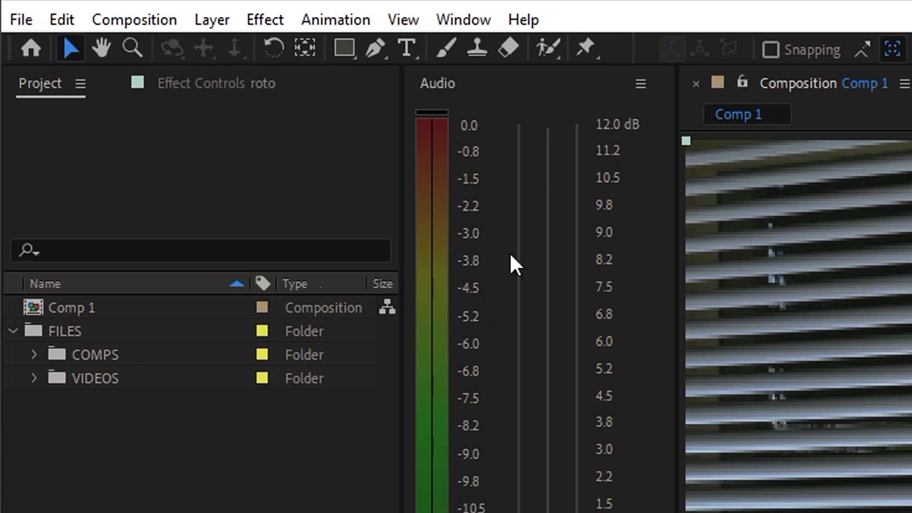
Paint Roto Brush strokes on the roto layer covering the man's body, head and missed foot
{"action": "left_click", "coordinate": [549, 49]}
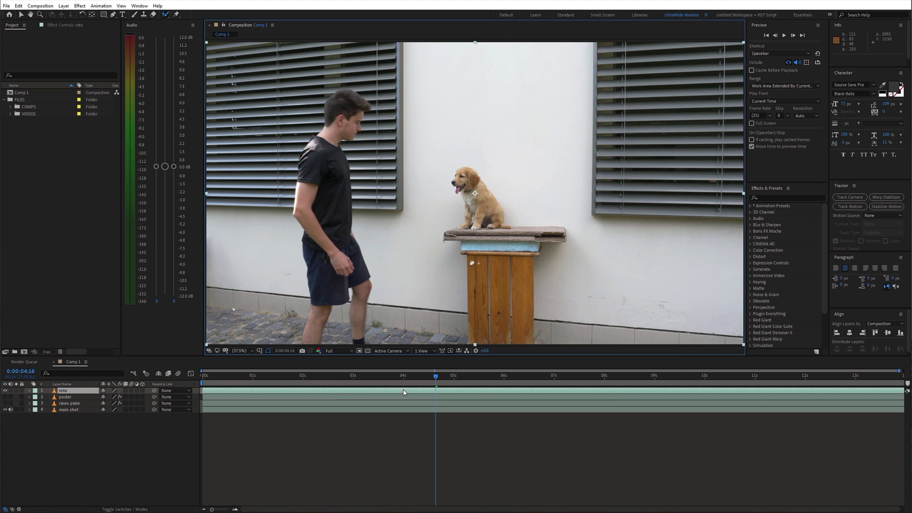
{"action": "double_click", "coordinate": [418, 391]}
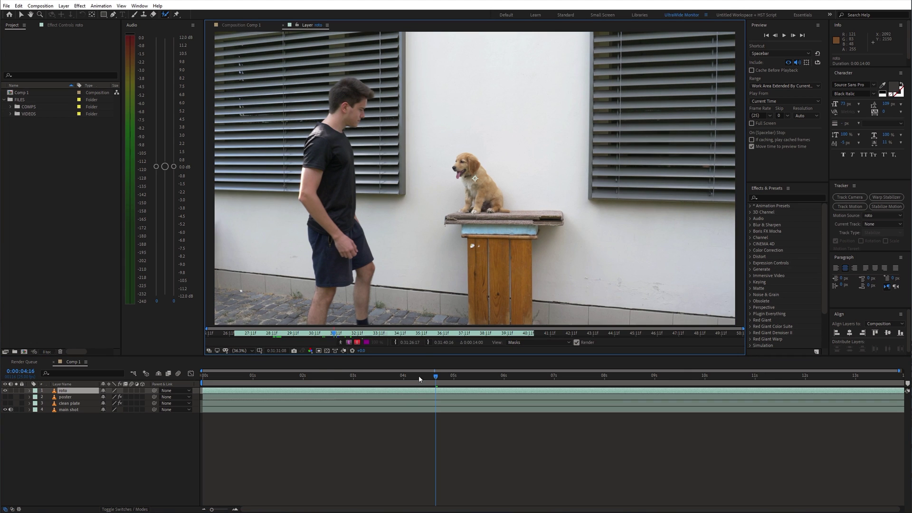
{"action": "left_click_drag", "start_coordinate": [353, 85], "coordinate": [343, 153]}
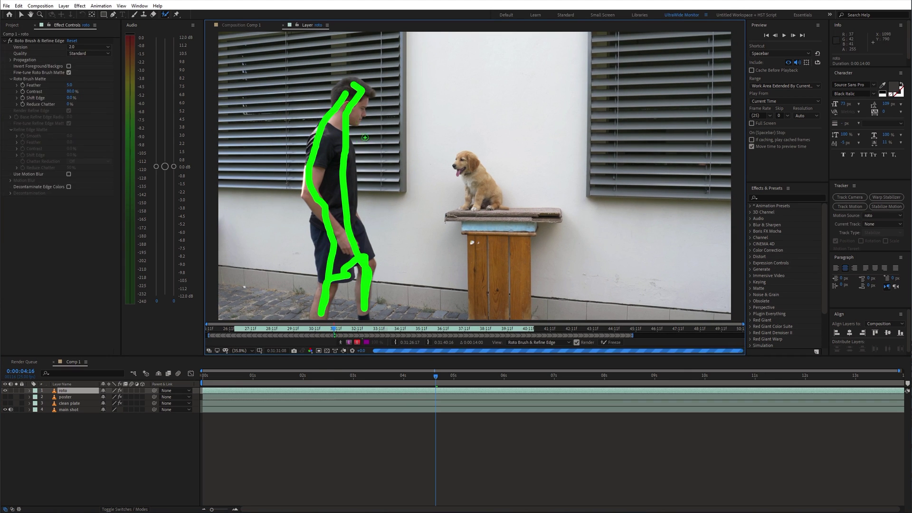
{"action": "left_click_drag", "start_coordinate": [333, 102], "coordinate": [355, 131]}
{"action": "key", "text": "space"}
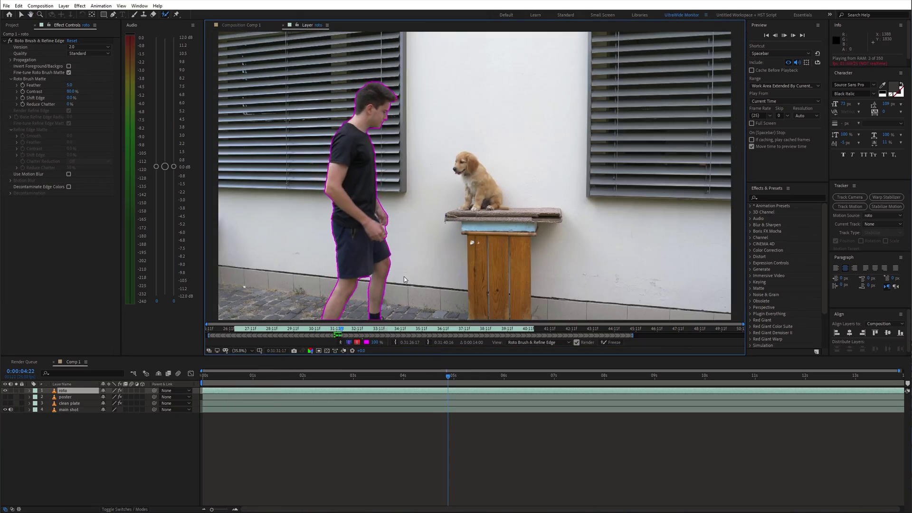
{"action": "scroll", "coordinate": [365, 285], "scroll_direction": "up", "scroll_amount": 1}
{"action": "left_click_drag", "start_coordinate": [392, 284], "coordinate": [367, 286]}
Propagate the roto matte through later frames and freeze it
{"action": "scroll", "coordinate": [367, 286], "scroll_direction": "up", "scroll_amount": 1}
{"action": "key", "text": "space"}
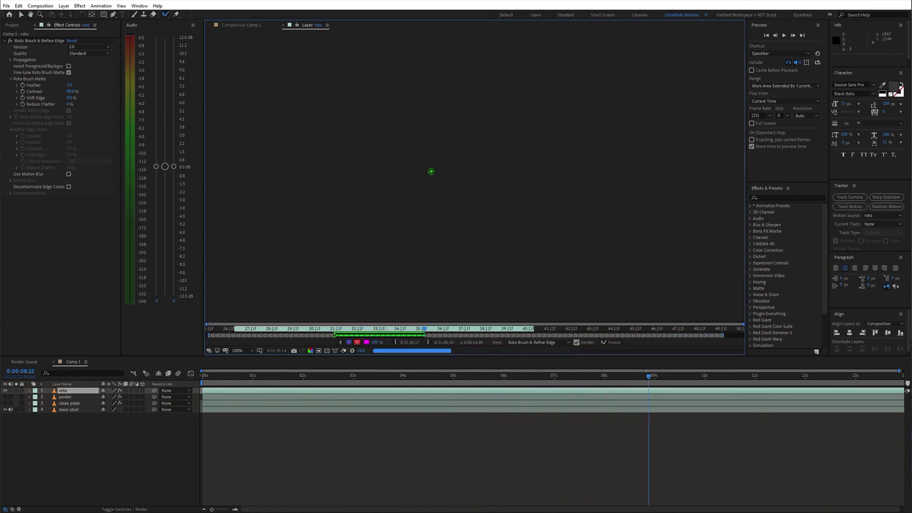
{"action": "left_click_drag", "start_coordinate": [424, 328], "coordinate": [336, 331]}
{"action": "key", "text": "shift+slash"}
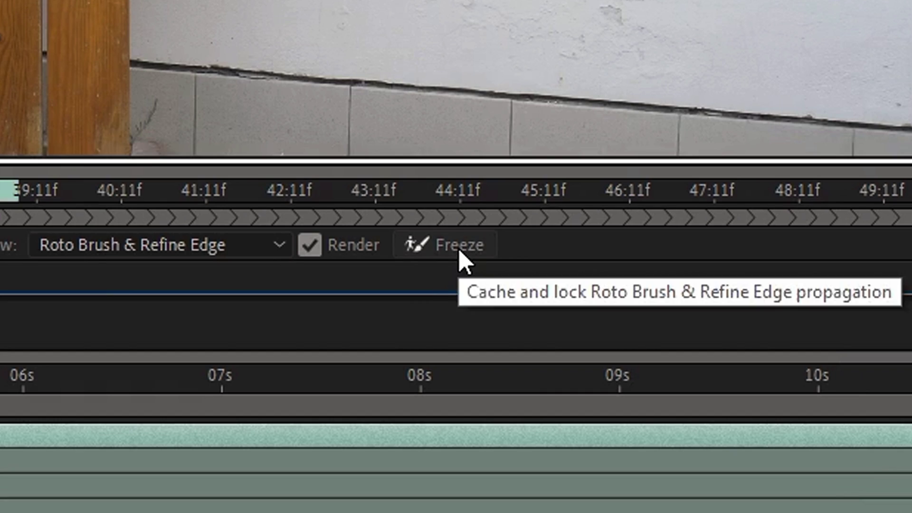
{"action": "left_click", "coordinate": [614, 343]}
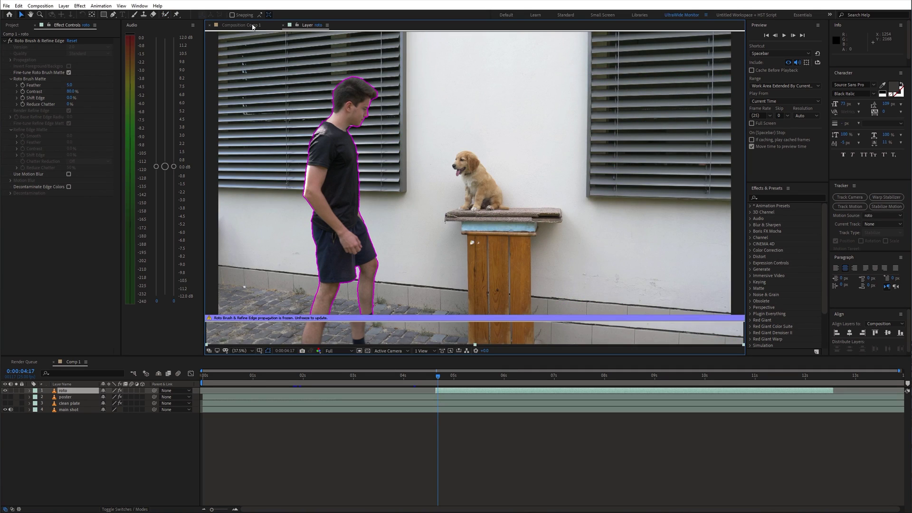
Set the roto matte Feather to 10.4 and enable Use Motion Blur
{"action": "left_click", "coordinate": [241, 24]}
{"action": "left_click", "coordinate": [444, 376]}
{"action": "key", "text": "space"}
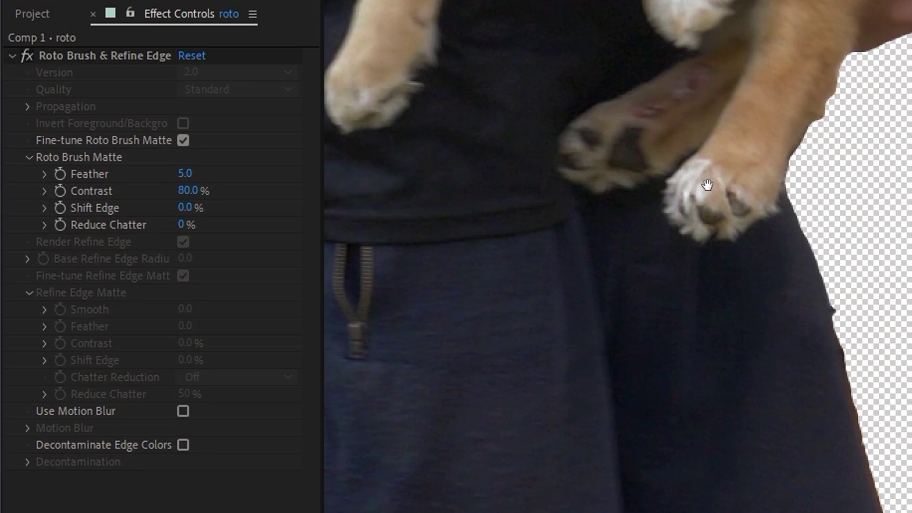
{"action": "left_click_drag", "start_coordinate": [185, 173], "coordinate": [230, 172]}
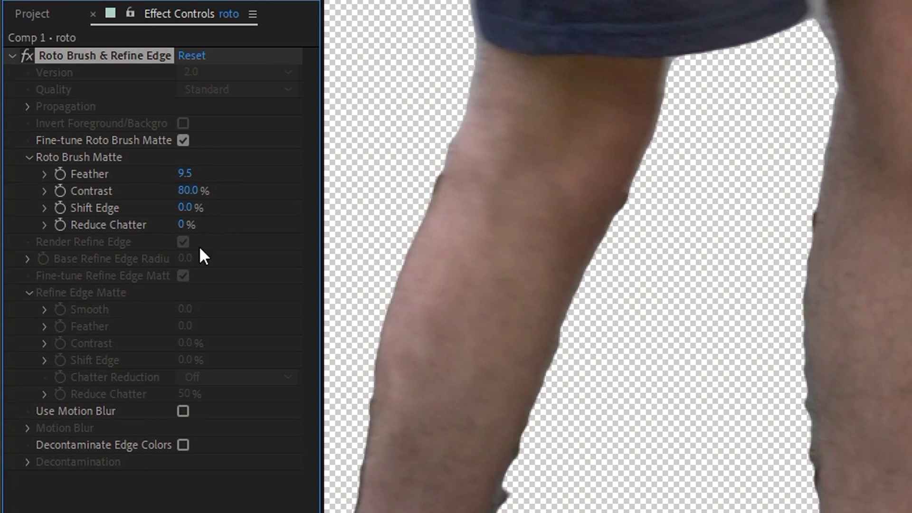
{"action": "left_click", "coordinate": [183, 412]}
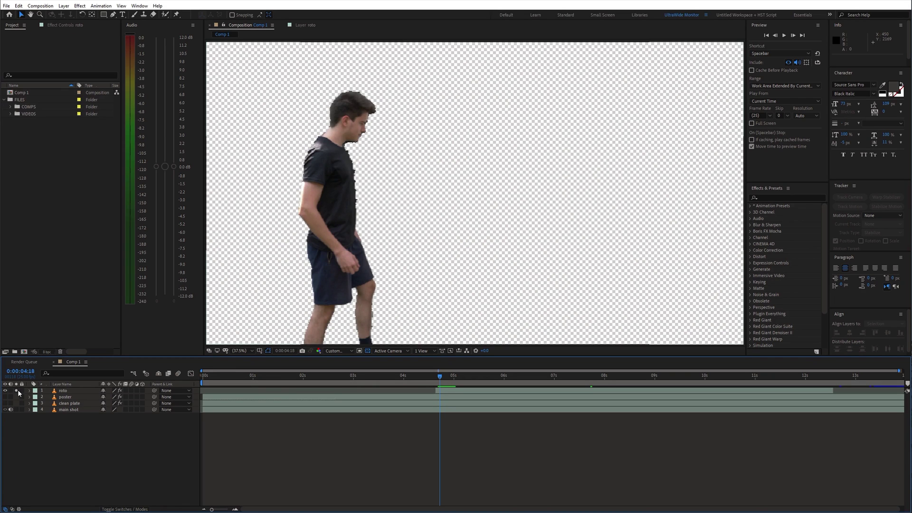
Draw a Pen mask on the clean plate around the poster spot and raise its Mask Feather
{"action": "left_click", "coordinate": [18, 390]}
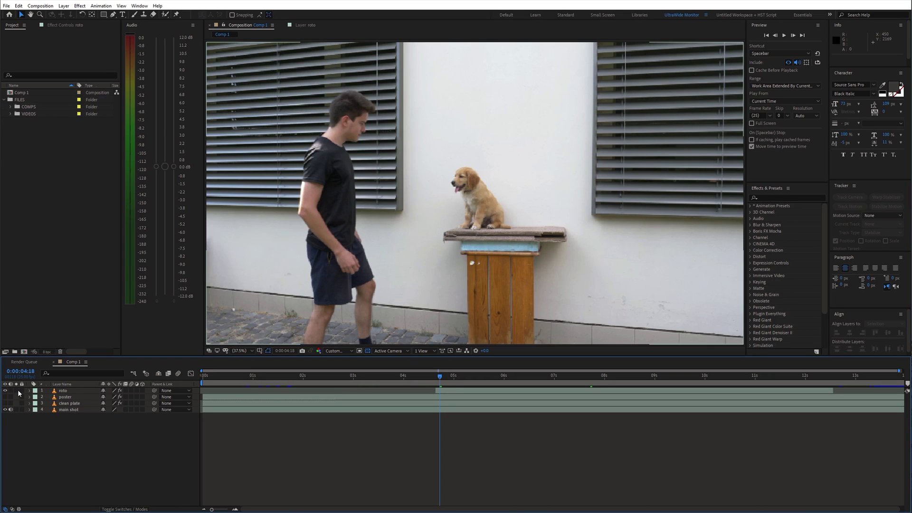
{"action": "left_click", "coordinate": [58, 403]}
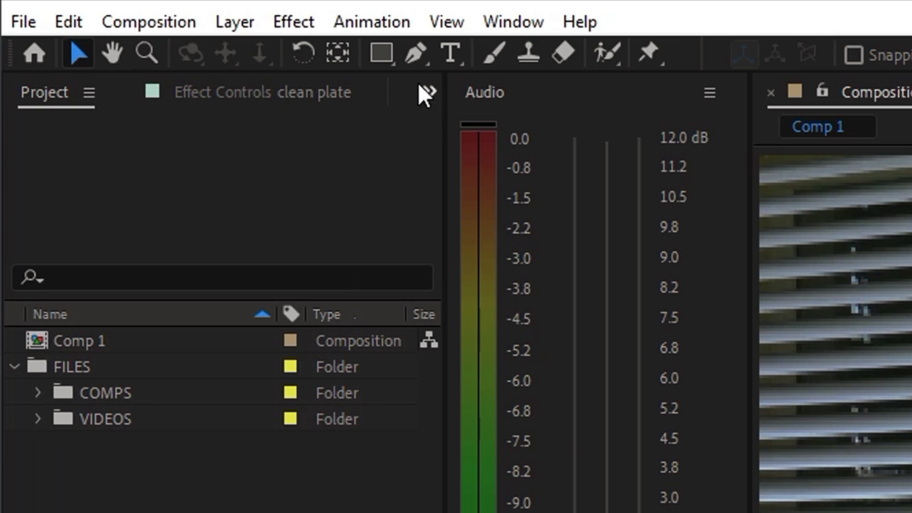
{"action": "left_click", "coordinate": [417, 56]}
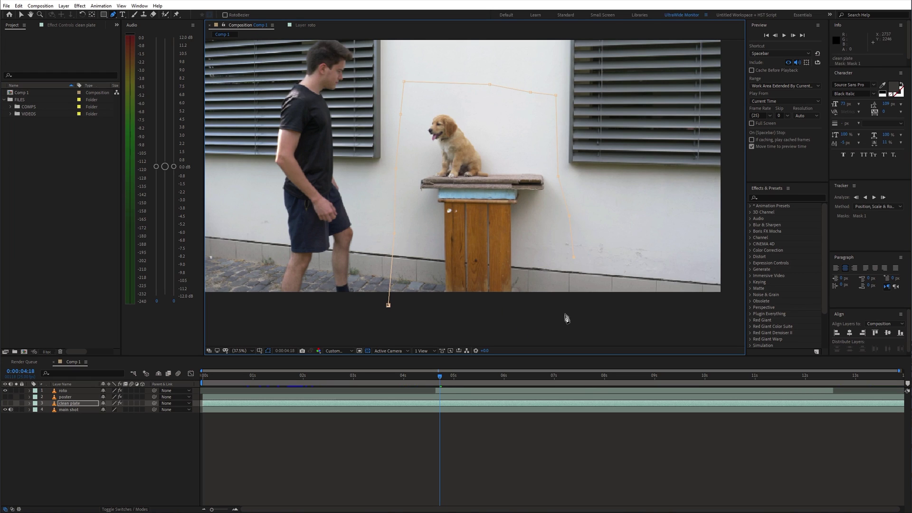
{"action": "left_click", "coordinate": [17, 404]}
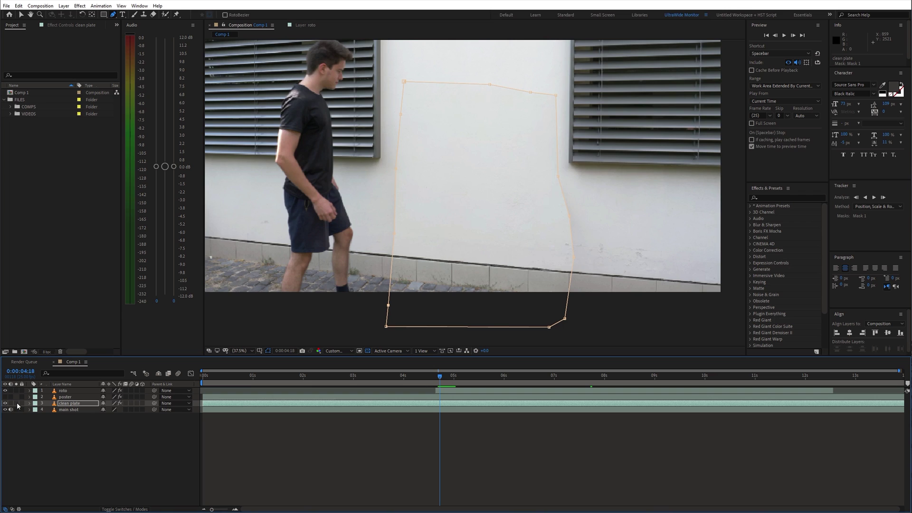
{"action": "key", "text": "m"}
{"action": "key", "text": "m"}
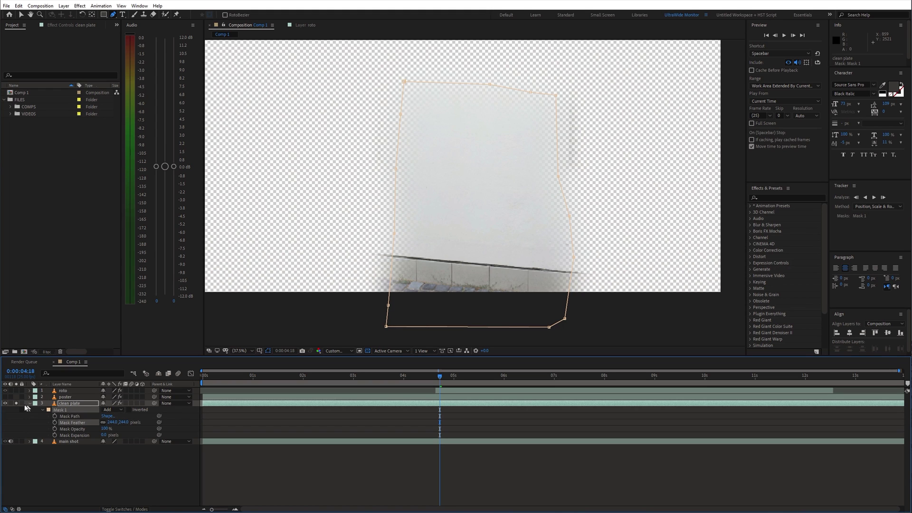
{"action": "left_click", "coordinate": [16, 404]}
{"action": "left_click", "coordinate": [30, 403]}
{"action": "left_click_drag", "start_coordinate": [440, 375], "coordinate": [512, 374]}
Mask the blank poster with a 162-pixel feather, move it down-left behind the puppy, and preview
{"action": "left_click", "coordinate": [65, 396]}
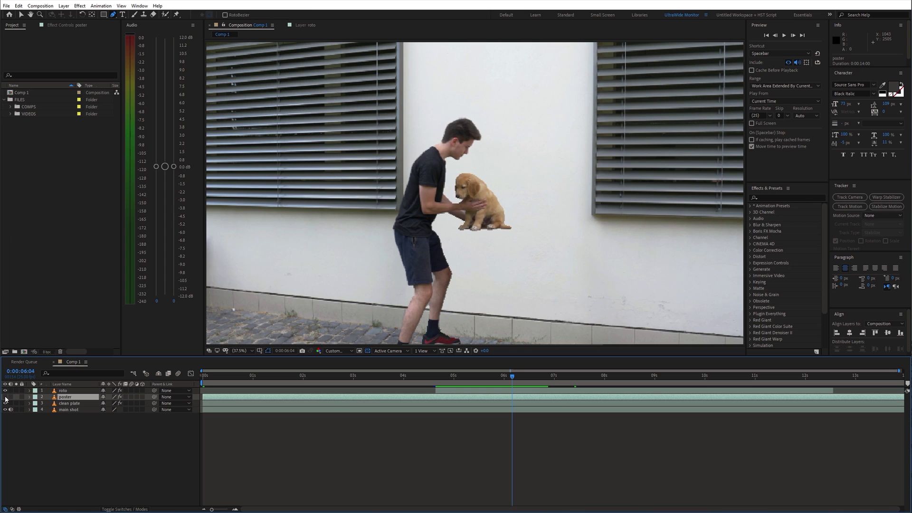
{"action": "left_click", "coordinate": [16, 396]}
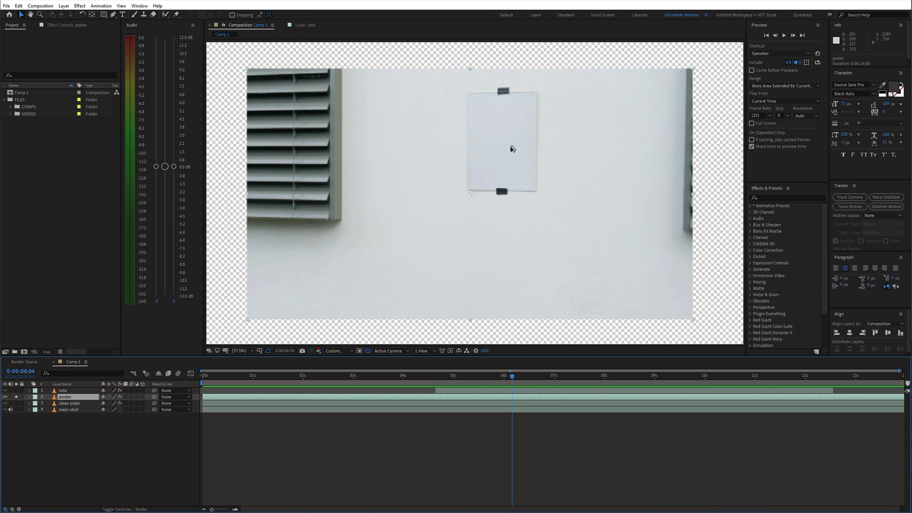
{"action": "key", "text": "g"}
{"action": "scroll", "coordinate": [512, 148], "scroll_direction": "up", "scroll_amount": 1}
{"action": "left_click", "coordinate": [394, 126]}
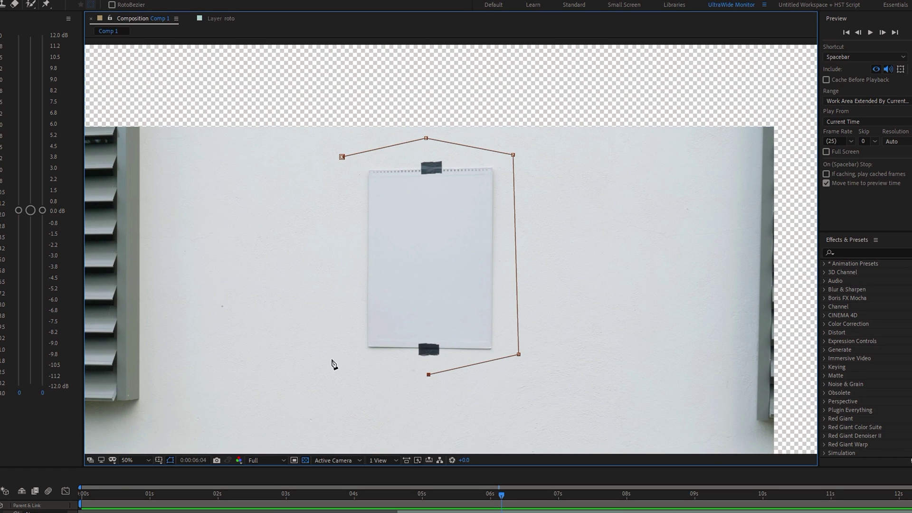
{"action": "left_click", "coordinate": [426, 138]}
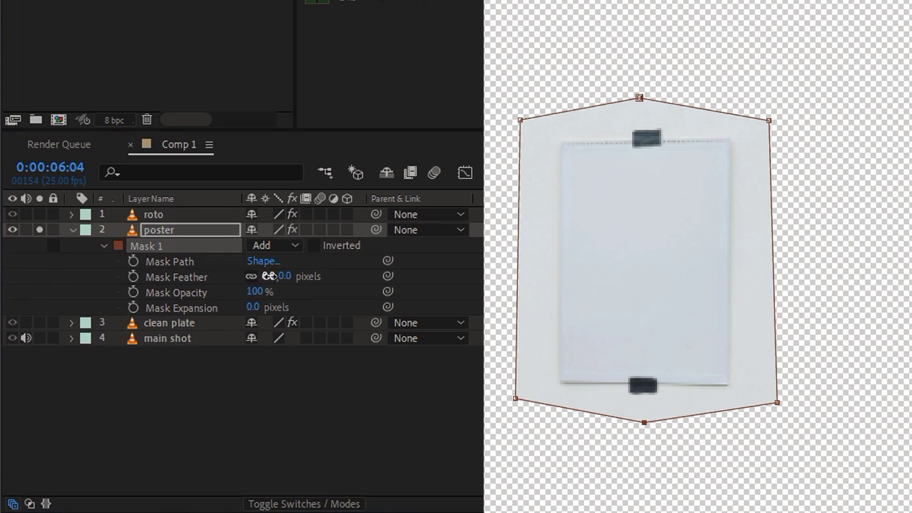
{"action": "left_click_drag", "start_coordinate": [268, 276], "coordinate": [319, 278]}
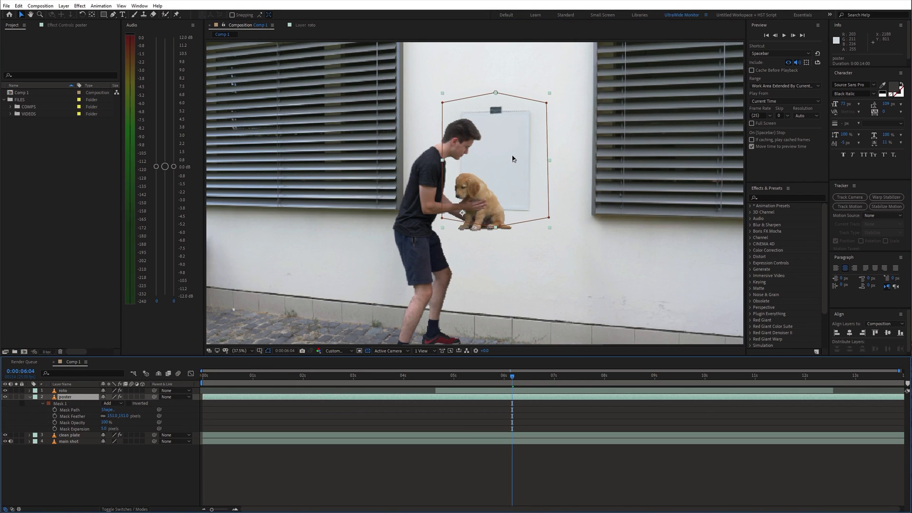
{"action": "left_click_drag", "start_coordinate": [512, 159], "coordinate": [499, 195]}
{"action": "key", "text": "slash"}
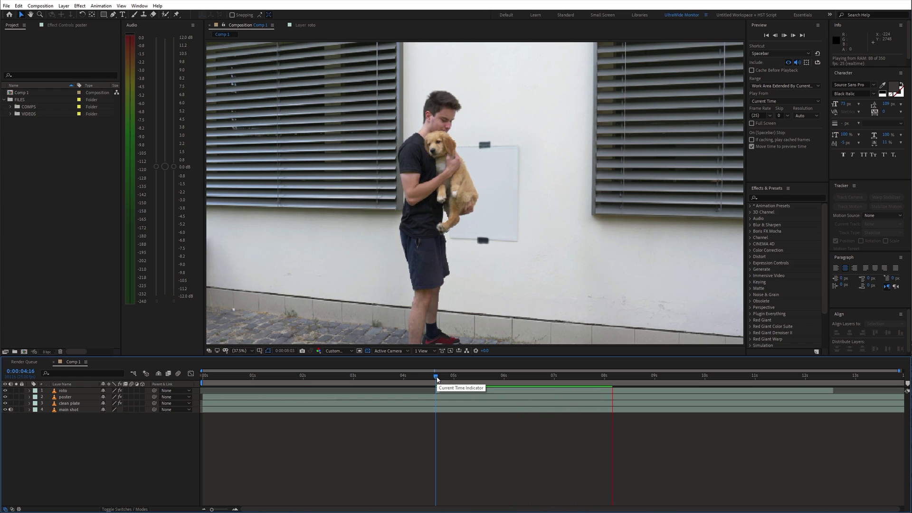
{"action": "key", "text": "space"}
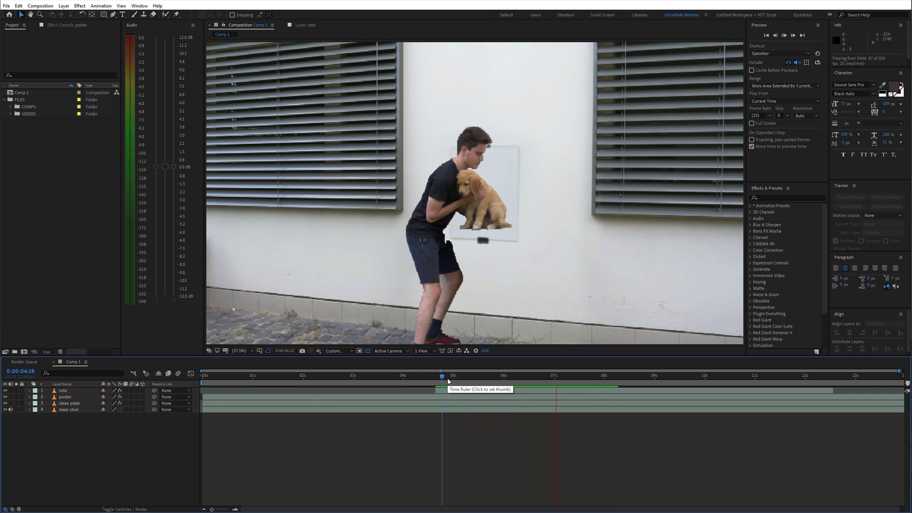
{"action": "left_click_drag", "start_coordinate": [494, 380], "coordinate": [406, 378]}
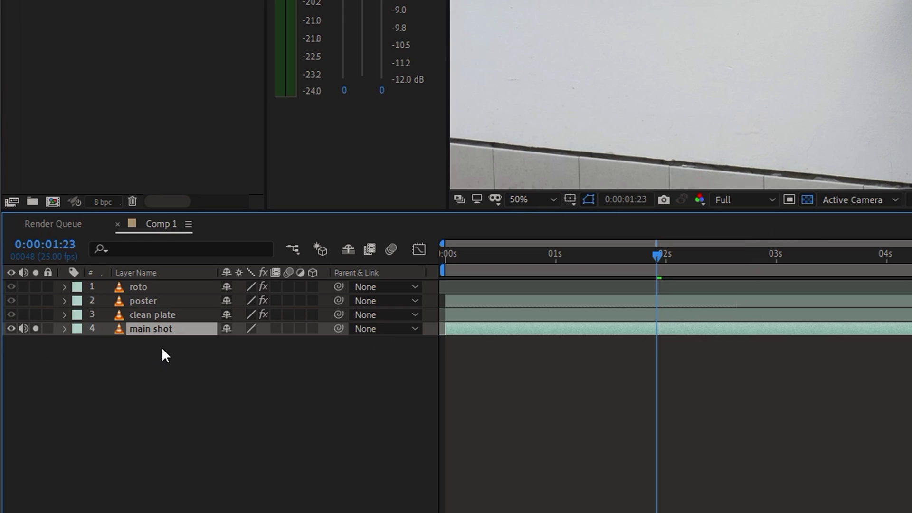
{"action": "key", "text": "ctrl+d"}
{"action": "left_click_drag", "start_coordinate": [73, 411], "coordinate": [74, 392]}
Move the main shot copy to the top, subtract the carpet from the dog's matte, and refine its fur edges
{"action": "left_click_drag", "start_coordinate": [161, 292], "coordinate": [161, 286]}
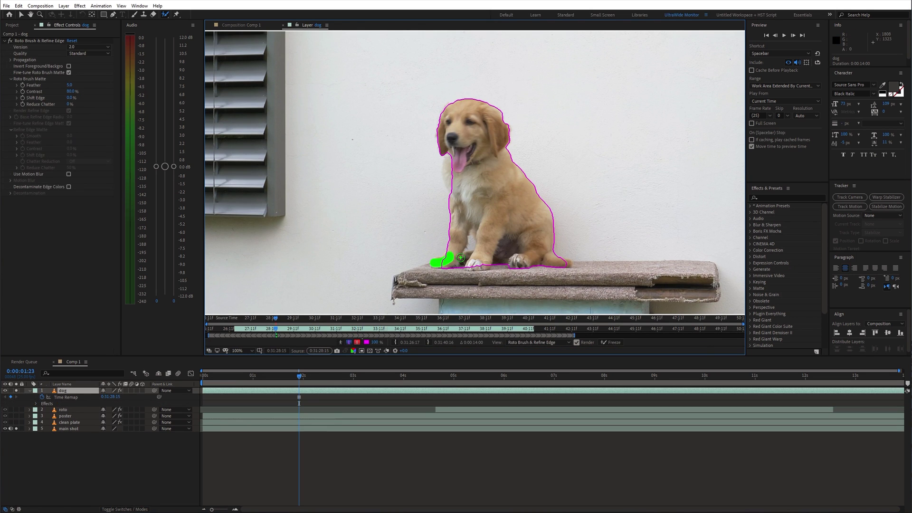
{"action": "scroll", "coordinate": [460, 258], "scroll_direction": "up", "scroll_amount": 4}
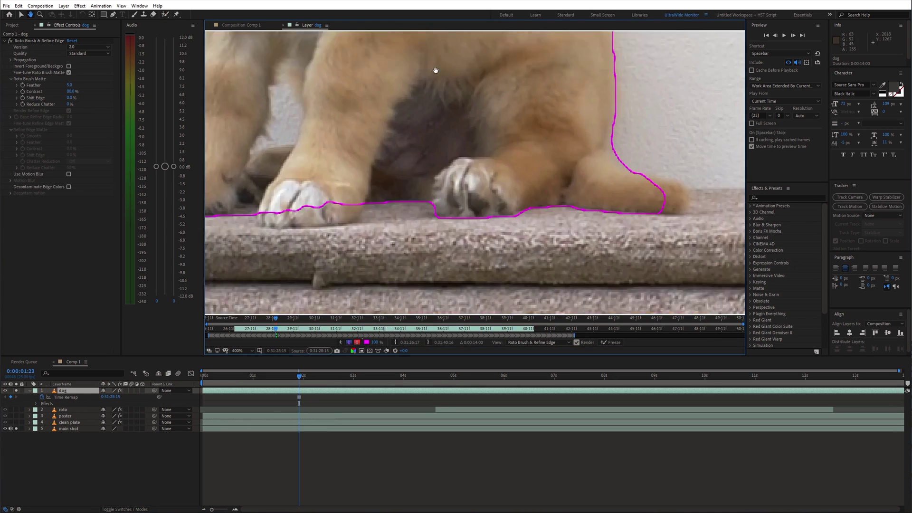
{"action": "scroll", "coordinate": [361, 216], "scroll_direction": "down", "scroll_amount": 2}
{"action": "left_click_drag", "start_coordinate": [361, 216], "coordinate": [413, 233]}
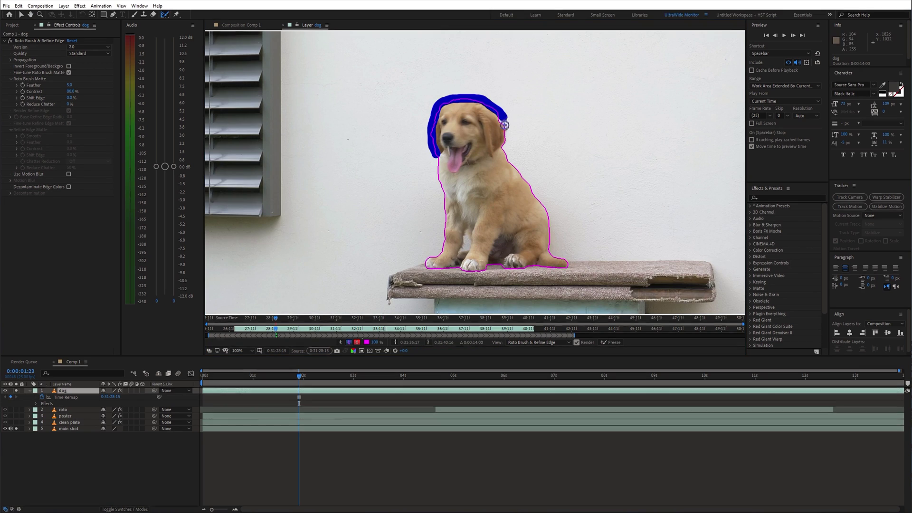
{"action": "left_click_drag", "start_coordinate": [434, 138], "coordinate": [443, 199]}
{"action": "scroll", "coordinate": [522, 257], "scroll_direction": "up", "scroll_amount": 2}
{"action": "left_click_drag", "start_coordinate": [332, 118], "coordinate": [329, 236]}
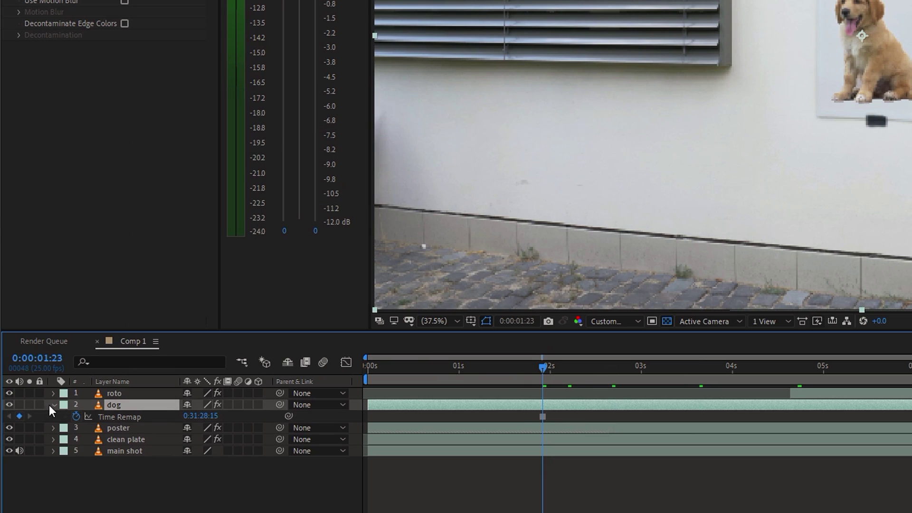
Pre-compose the dog layer into a new composition named dog poster
{"action": "left_click", "coordinate": [53, 405]}
{"action": "right_click", "coordinate": [132, 405]}
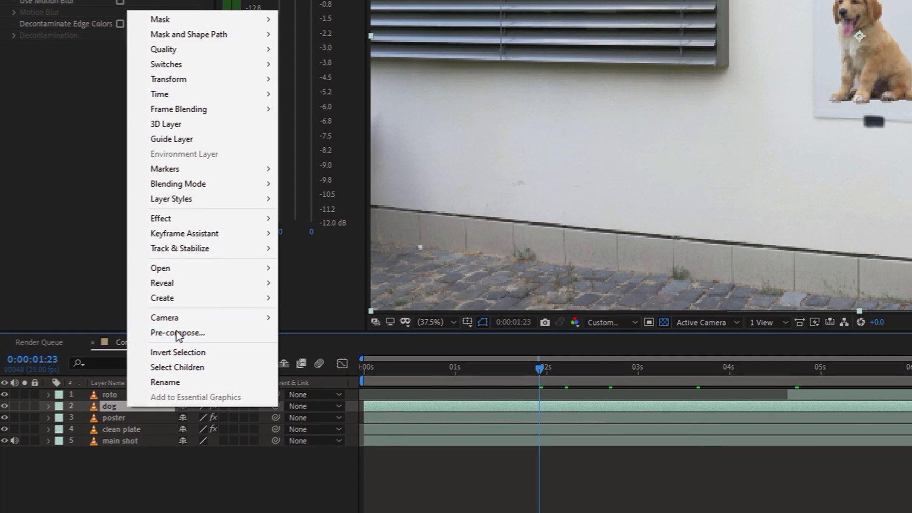
{"action": "left_click", "coordinate": [182, 331]}
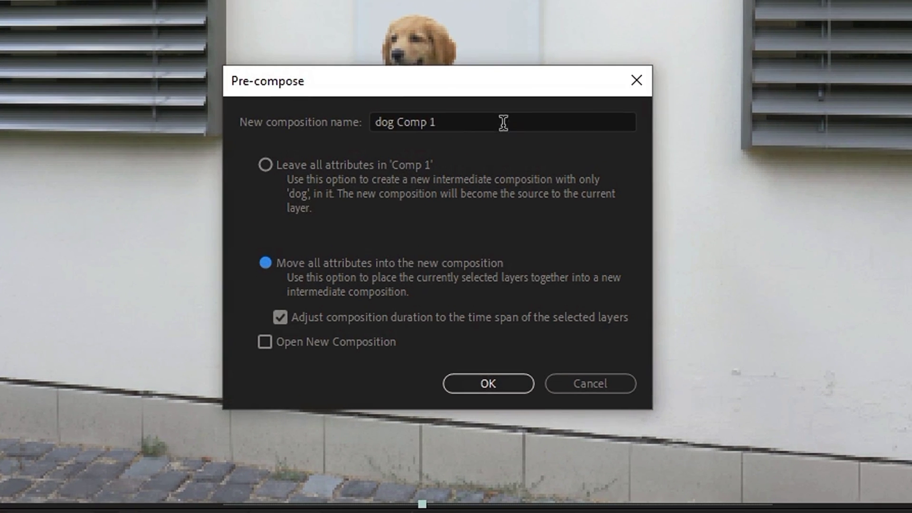
{"action": "left_click", "coordinate": [503, 122]}
{"action": "type", "text": "d"}
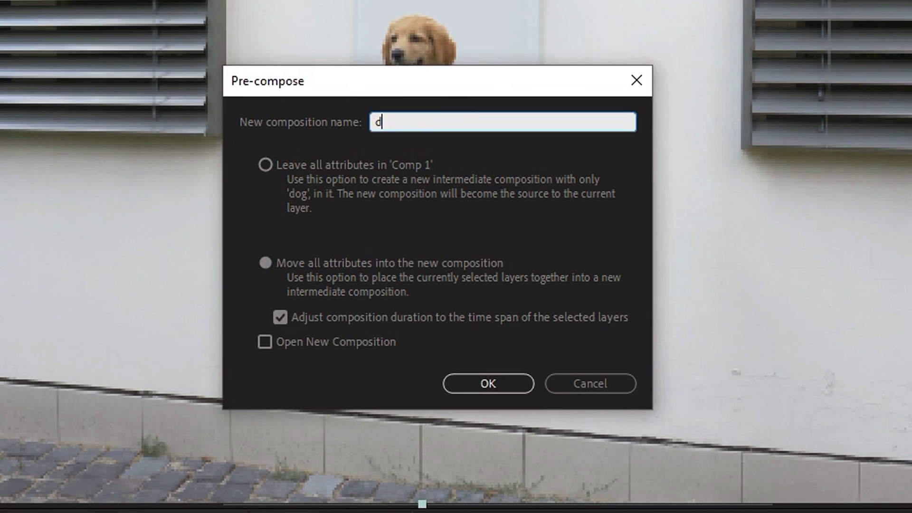
{"action": "type", "text": "og poster"}
{"action": "key", "text": "Return"}
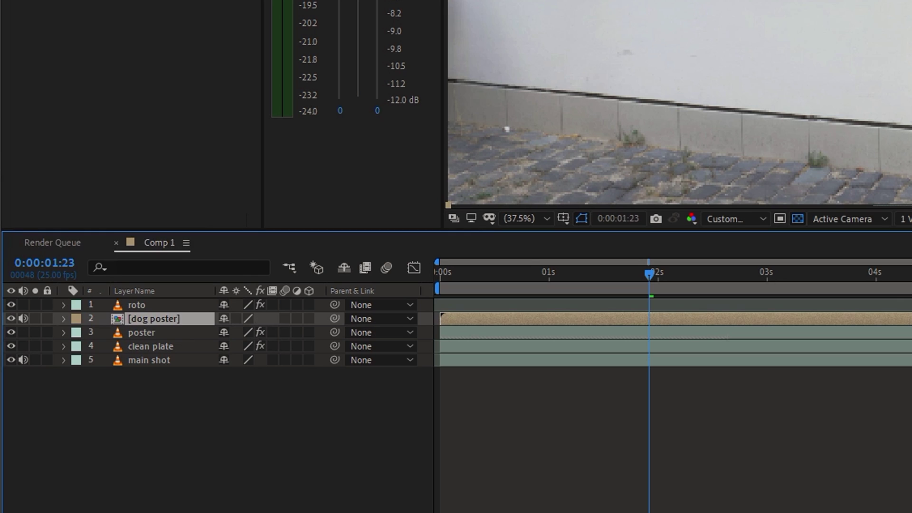
Apply Time > Freeze Frame to the dog poster layer
{"action": "right_click", "coordinate": [181, 318]}
{"action": "mouse_move", "coordinate": [424, 185]}
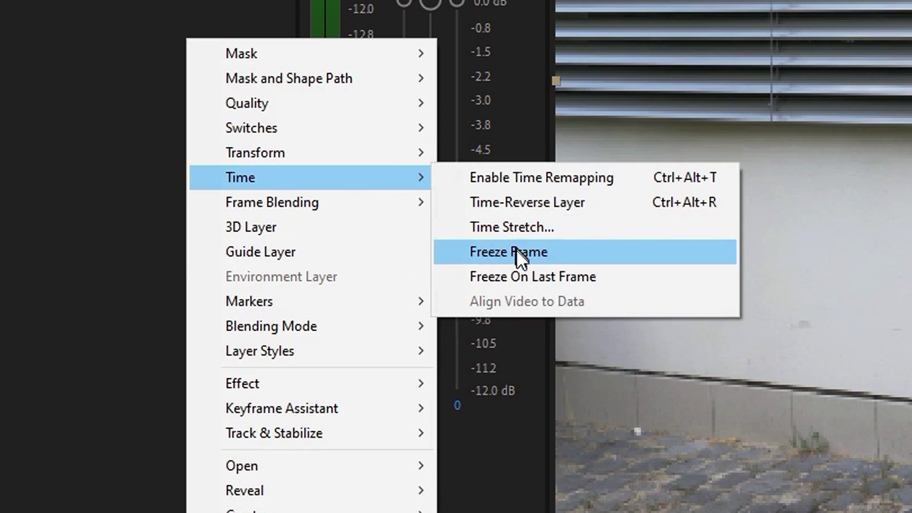
{"action": "left_click", "coordinate": [517, 252]}
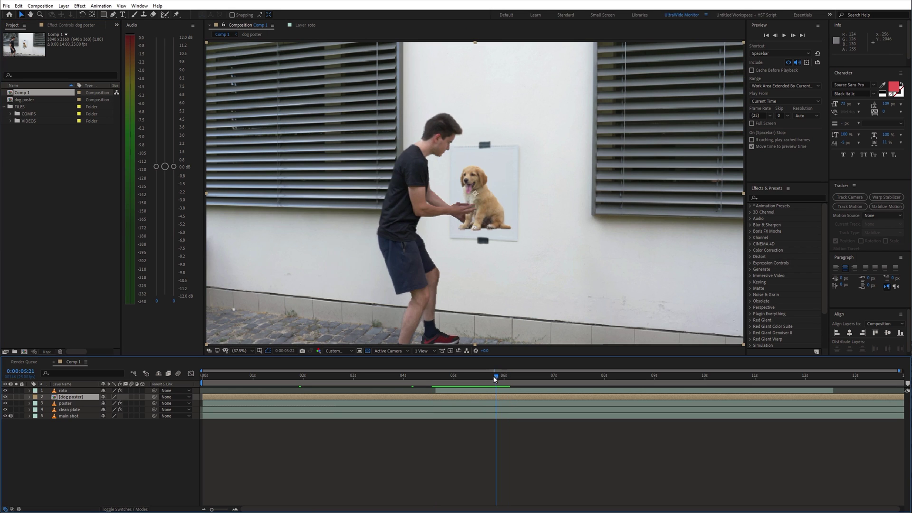
Draw a closed Pen mask around the real dog, checking frames around 5–6 seconds
{"action": "left_click_drag", "start_coordinate": [493, 377], "coordinate": [502, 374]}
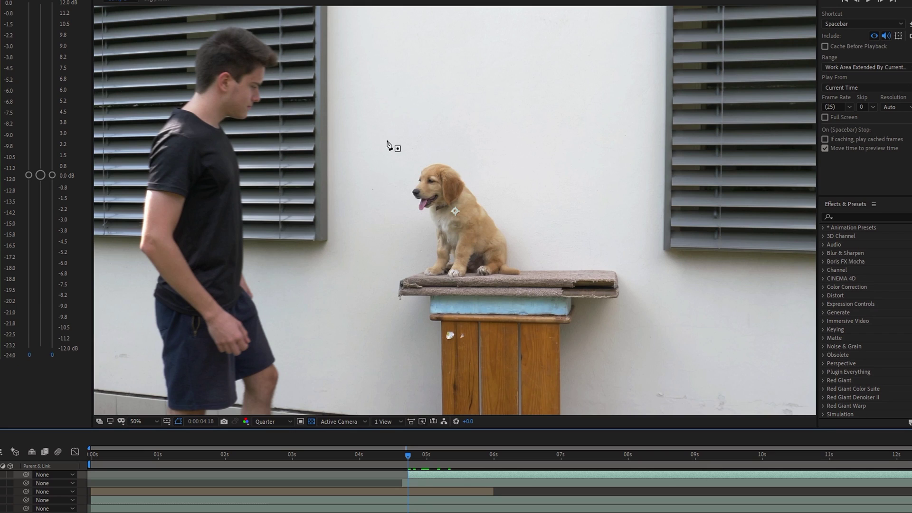
{"action": "left_click", "coordinate": [392, 139]}
{"action": "left_click", "coordinate": [392, 139]}
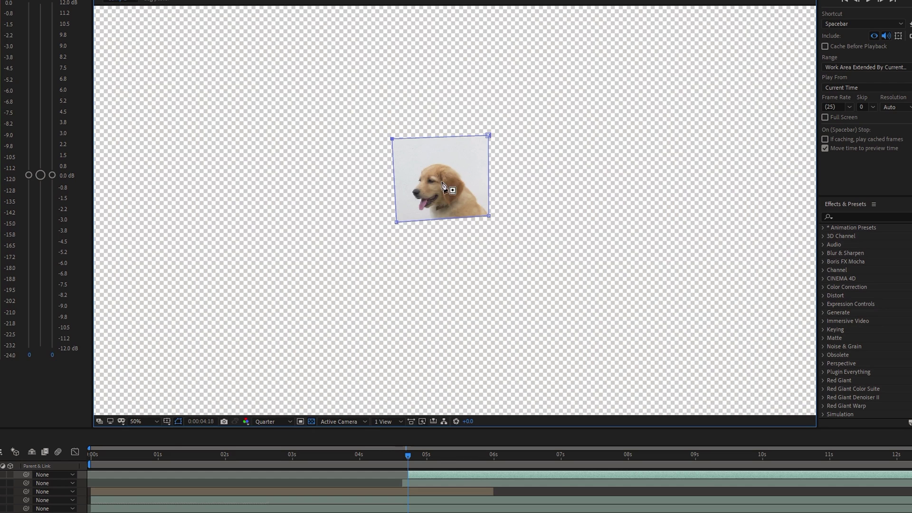
{"action": "scroll", "coordinate": [451, 212], "scroll_direction": "up", "scroll_amount": 2}
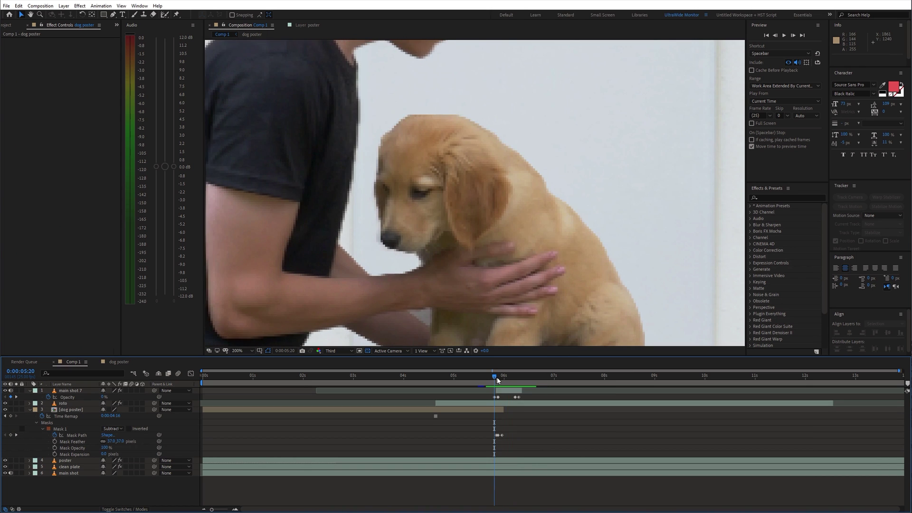
{"action": "mouse_move", "coordinate": [497, 379]}
{"action": "left_mouse_down"}
{"action": "mouse_move", "coordinate": [510, 377]}
{"action": "mouse_move", "coordinate": [495, 377]}
{"action": "left_mouse_up"}
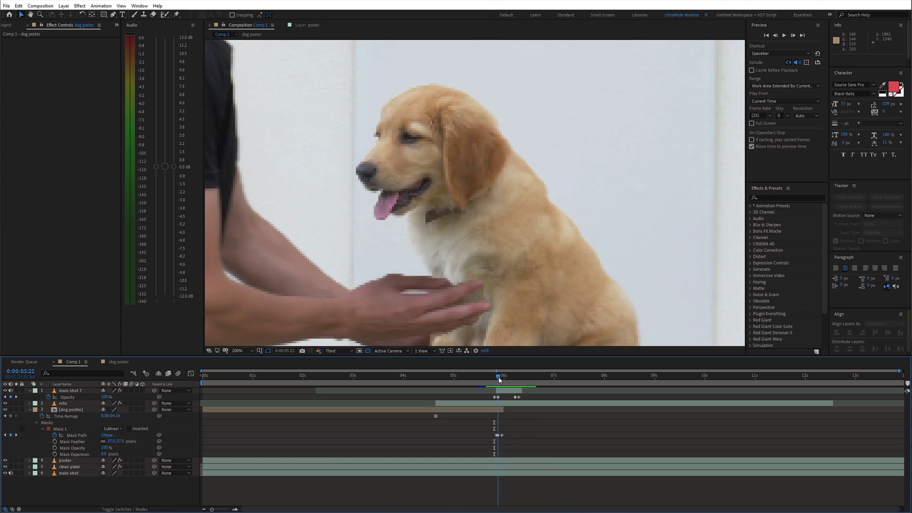
{"action": "scroll", "coordinate": [429, 263], "scroll_direction": "down", "scroll_amount": 1}
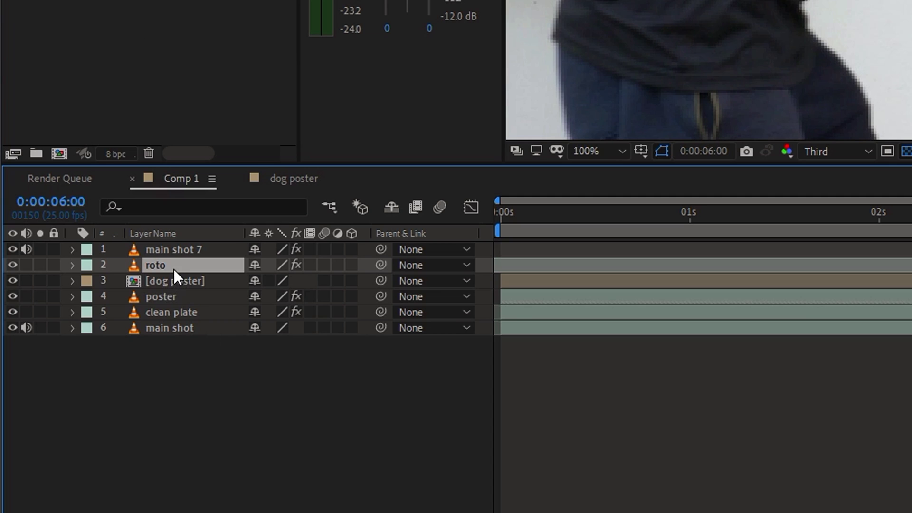
Pre-compose the roto layer as roto with Move all attributes into the new composition
{"action": "right_click", "coordinate": [173, 269]}
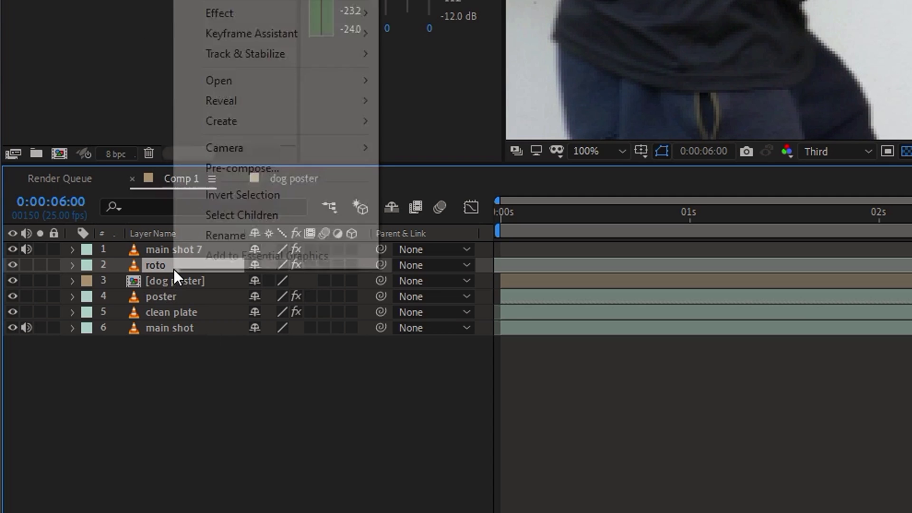
{"action": "left_click", "coordinate": [273, 174]}
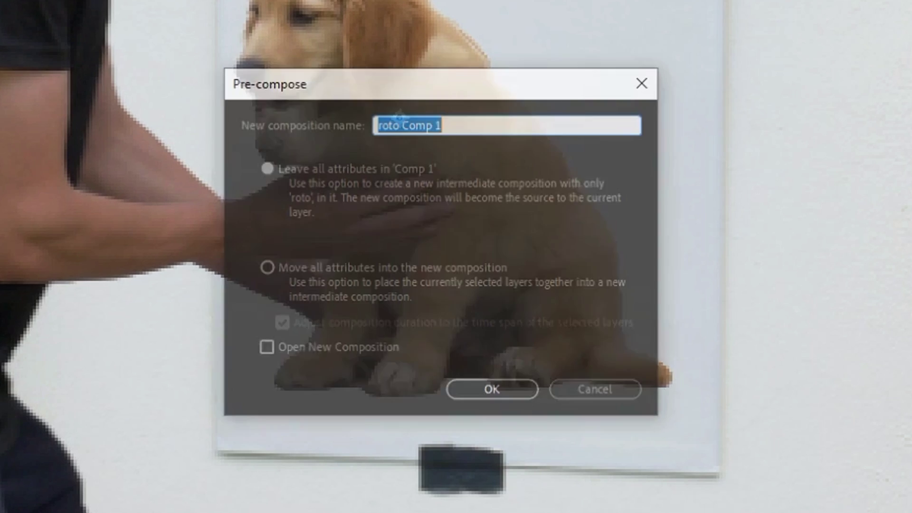
{"action": "type", "text": "roto"}
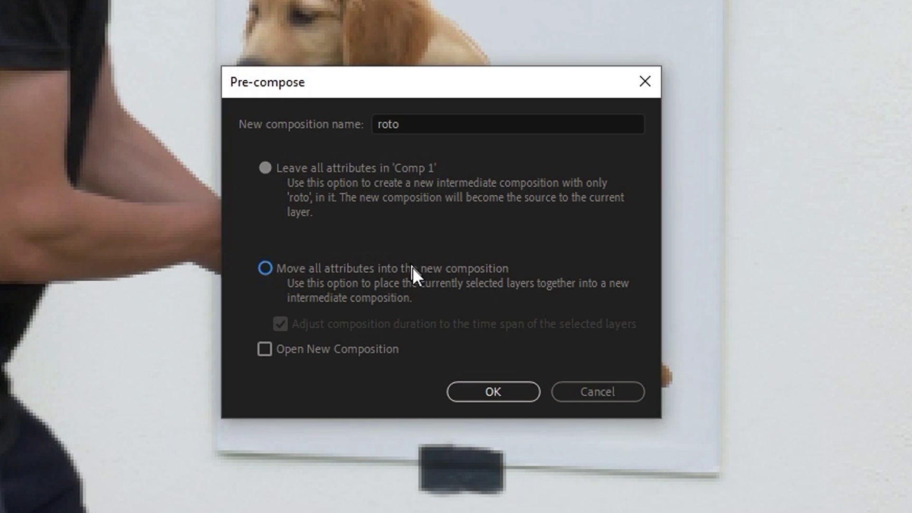
{"action": "left_click", "coordinate": [412, 267]}
{"action": "key", "text": "Return"}
Duplicate the roto pre-comp, track its mask frame by frame, and set the mask to Subtract
{"action": "key", "text": "ctrl+d"}
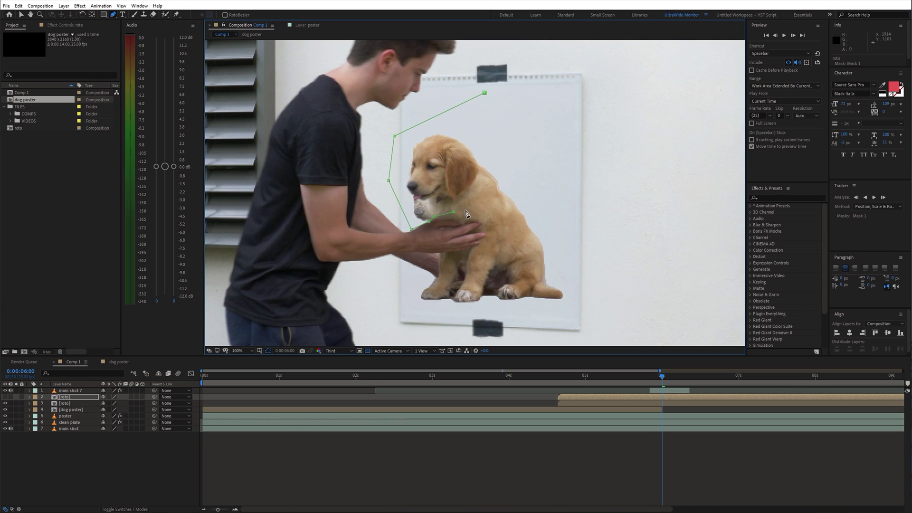
{"action": "key", "text": "ctrl+alt+Left"}
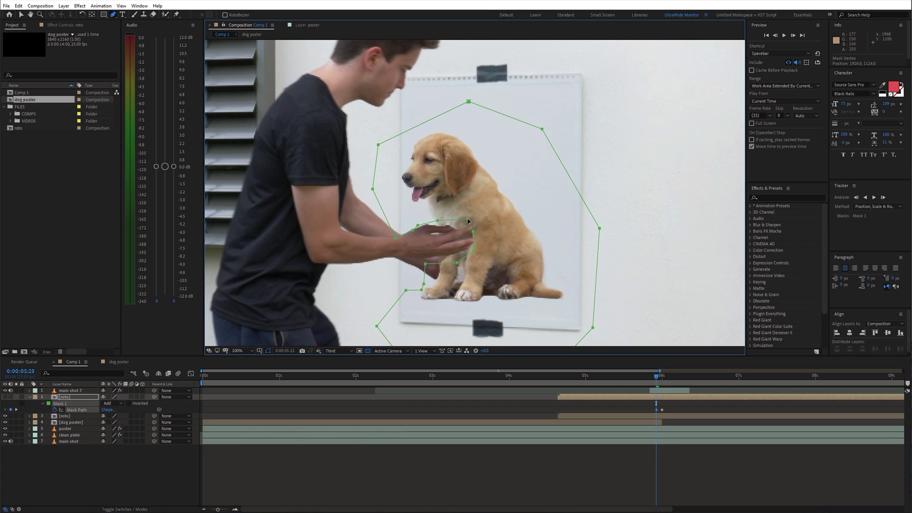
{"action": "key", "text": "ctrl+alt+t"}
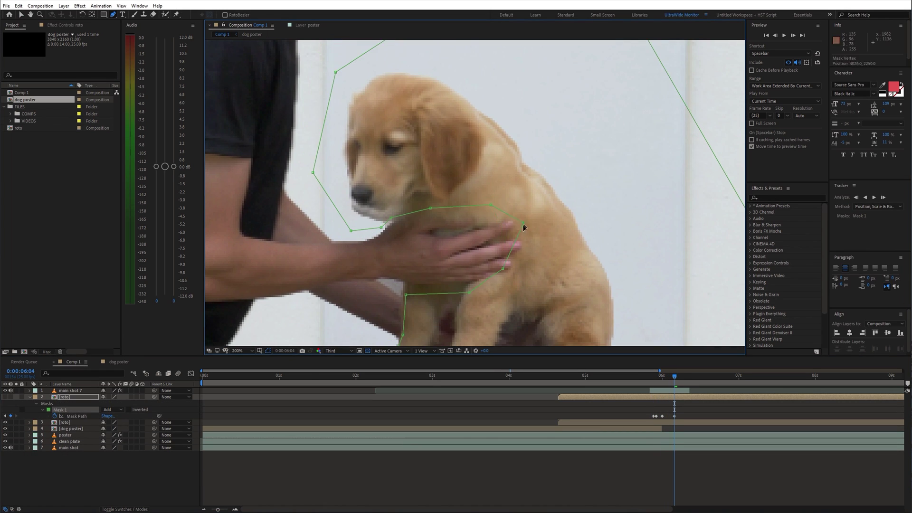
{"action": "key", "text": "Page_Up"}
{"action": "key", "text": "Page_Up"}
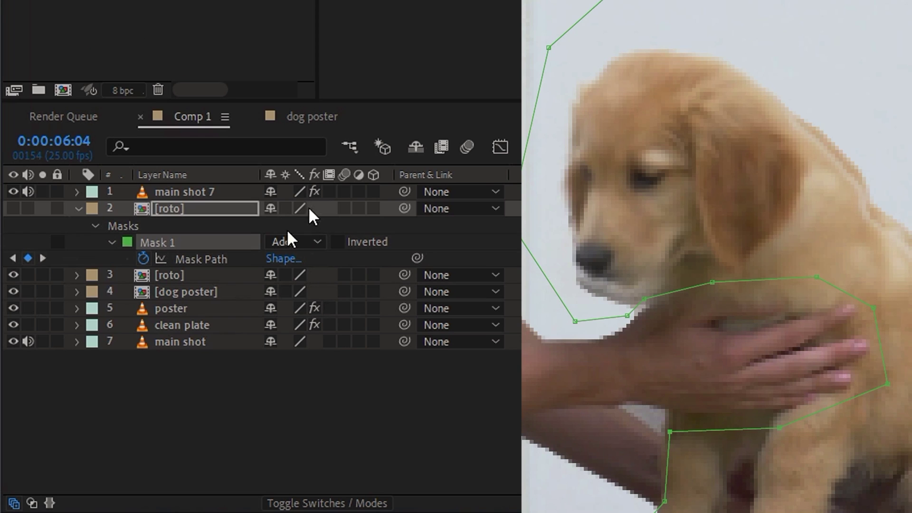
{"action": "left_click", "coordinate": [291, 241]}
{"action": "left_click", "coordinate": [319, 306]}
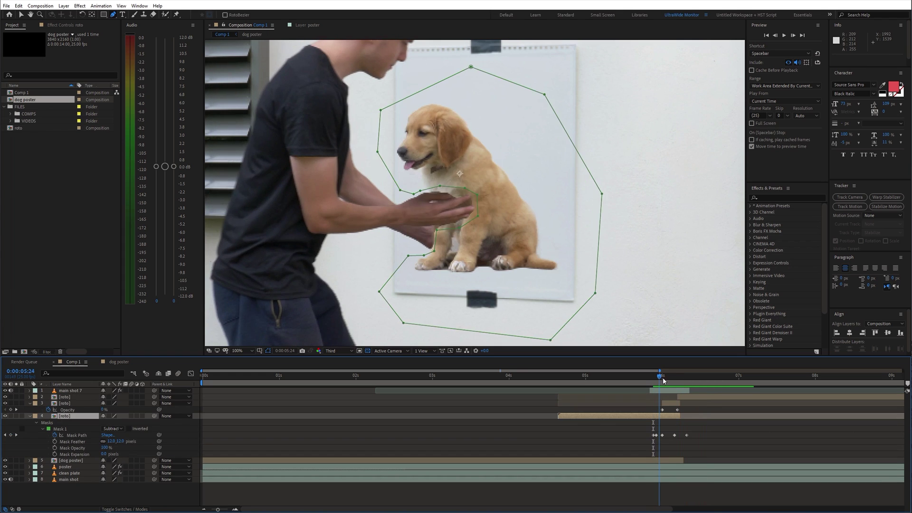
Scrub back to 6:02 to check the stacked roto and dog layers
{"action": "mouse_move", "coordinate": [661, 376]}
{"action": "left_mouse_down"}
{"action": "mouse_move", "coordinate": [685, 381]}
{"action": "mouse_move", "coordinate": [670, 381]}
{"action": "mouse_move", "coordinate": [678, 381]}
{"action": "left_mouse_up"}
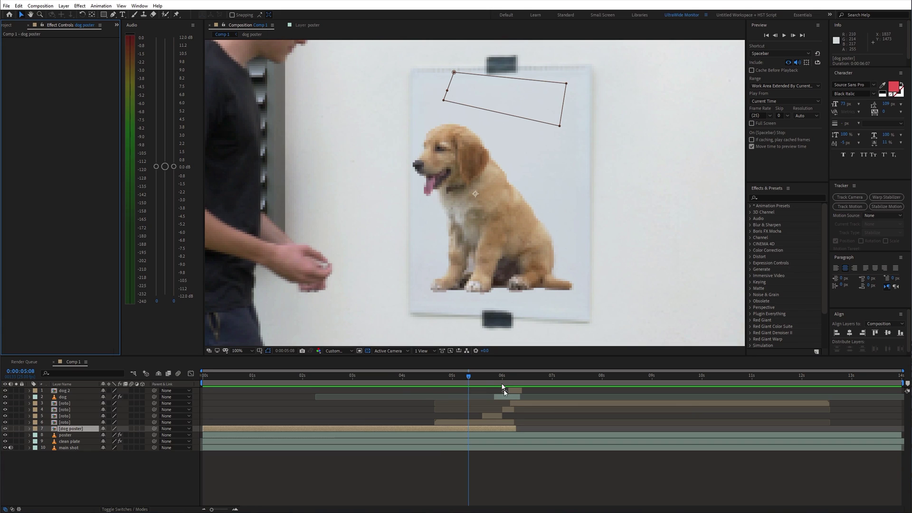
Apply the Curves effect to dog poster via the effect search
{"action": "key", "text": "ctrl+space"}
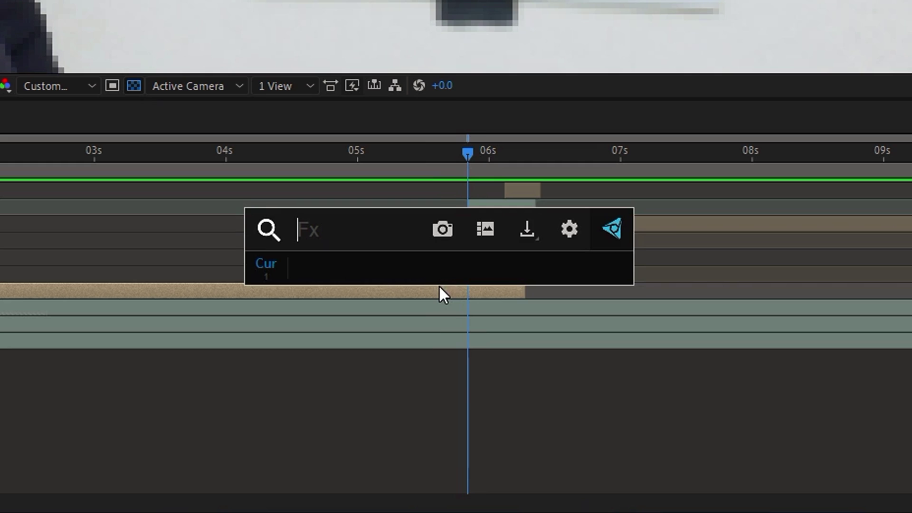
{"action": "type", "text": "curves"}
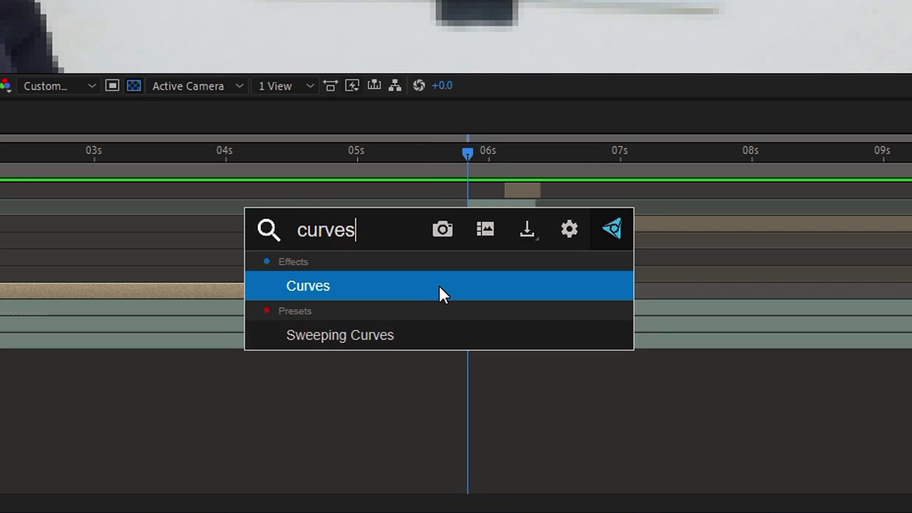
{"action": "key", "text": "Return"}
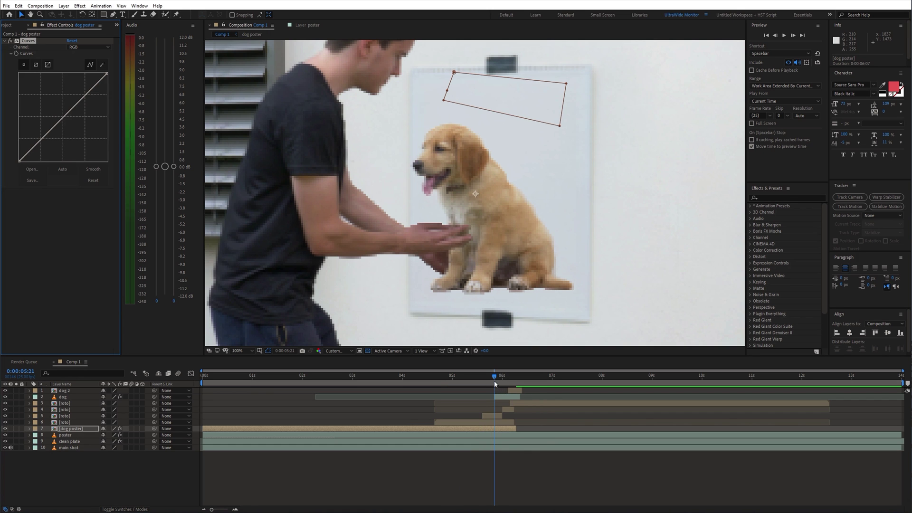
At 5:23, enable the Curves stopwatch and add a point to the tone curve
{"action": "left_click_drag", "start_coordinate": [493, 380], "coordinate": [498, 381]}
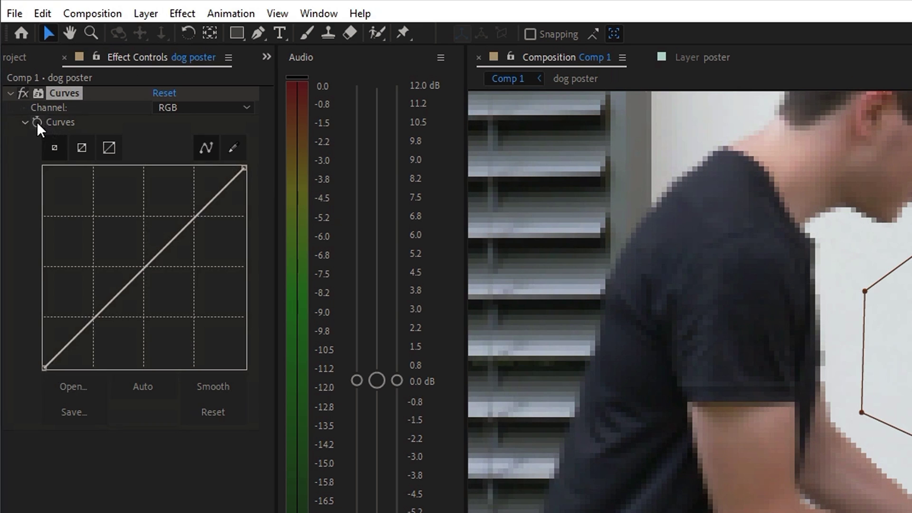
{"action": "left_click", "coordinate": [37, 122]}
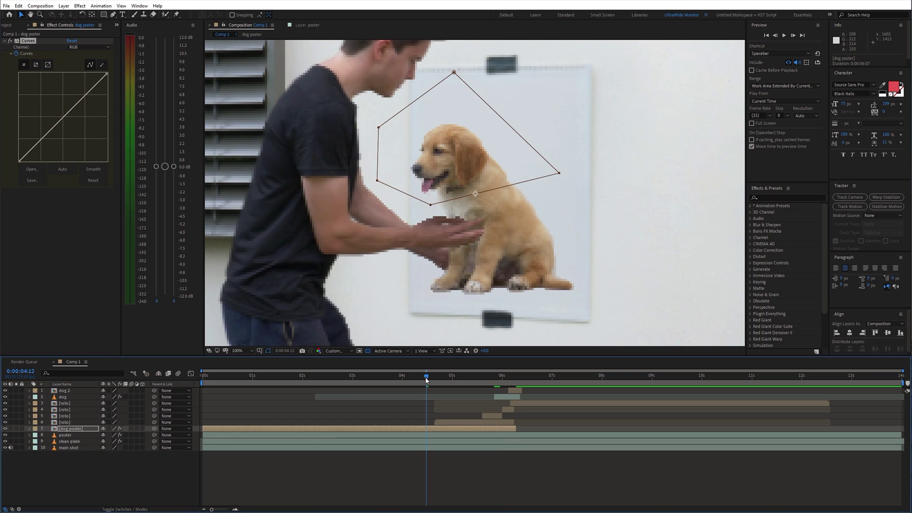
{"action": "left_click_drag", "start_coordinate": [427, 378], "coordinate": [424, 380]}
{"action": "scroll", "coordinate": [420, 270], "scroll_direction": "down", "scroll_amount": 2}
{"action": "left_click", "coordinate": [50, 129]}
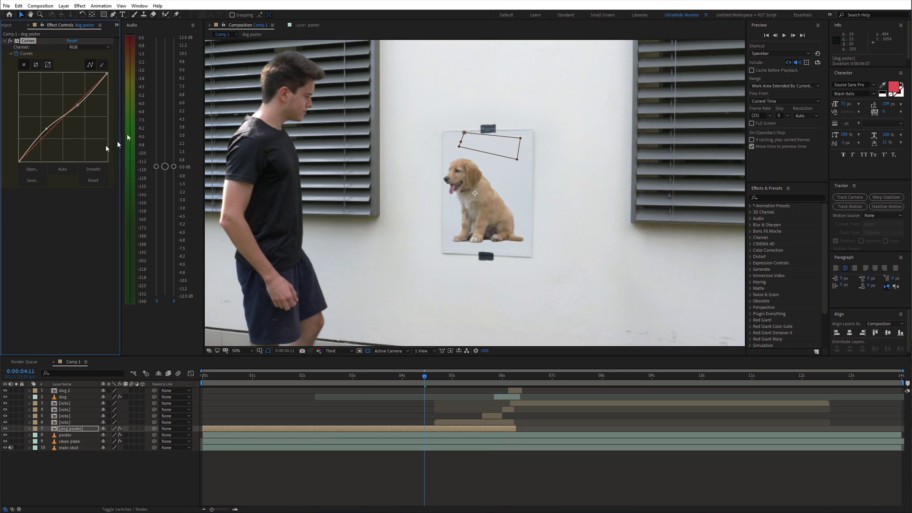
Preview the composite from about three seconds
{"action": "left_click", "coordinate": [356, 376]}
{"action": "key", "text": "space"}
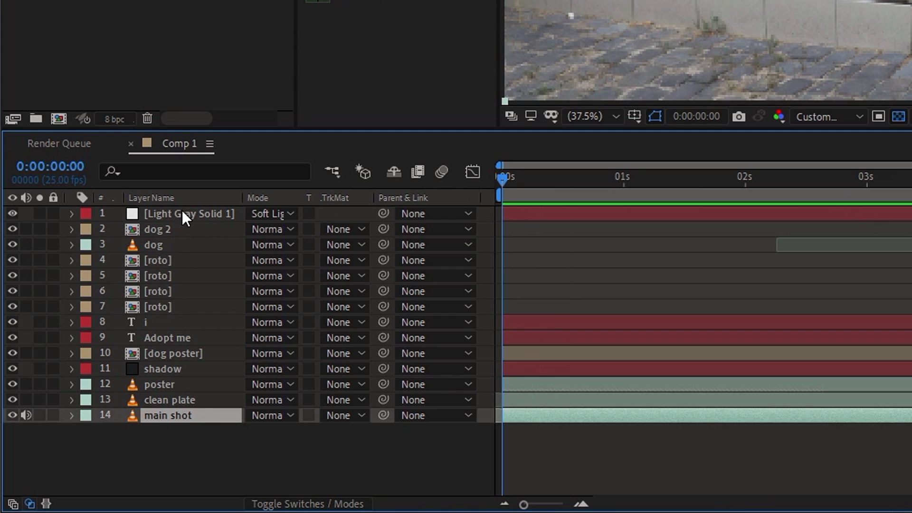
Pre-compose layers 2–14 into a new composition, Pre-comp 1
{"action": "left_click", "coordinate": [181, 210], "text": "shift"}
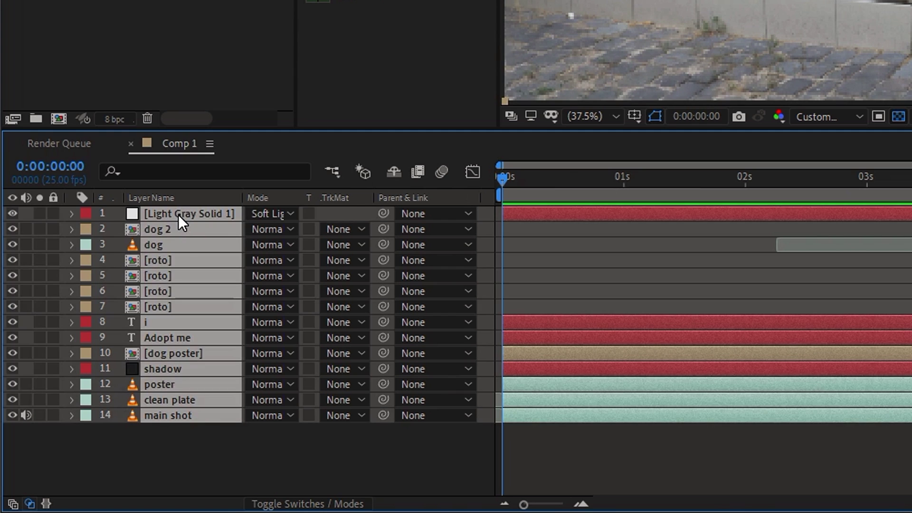